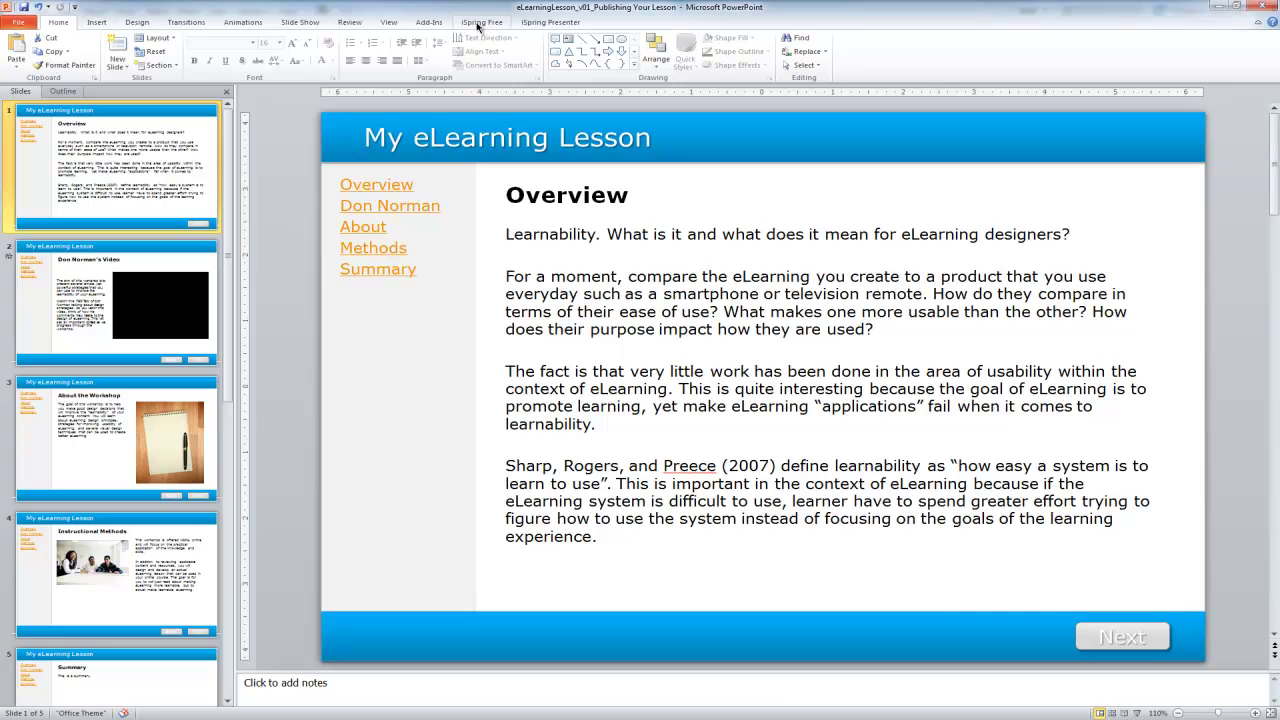
Bring up the iSpring tools and open slide 2, Don Norman's Video.
{"action": "left_click", "coordinate": [479, 24]}
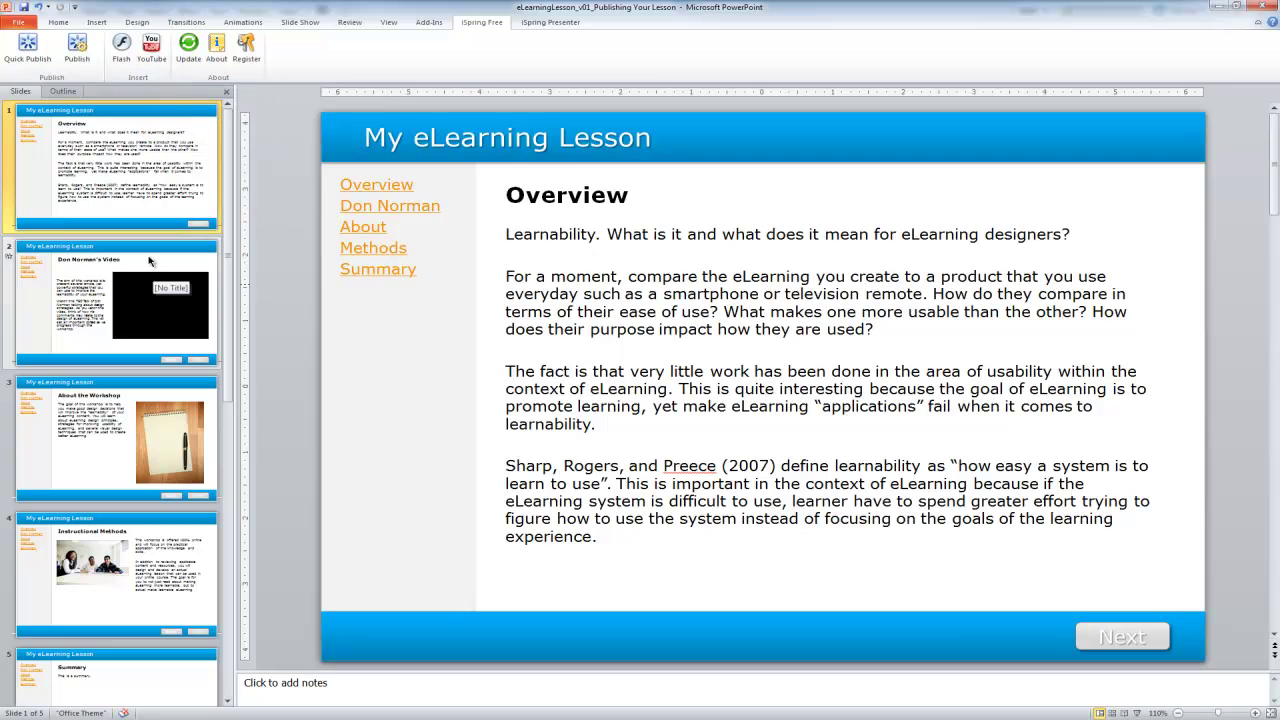
{"action": "left_click", "coordinate": [151, 262]}
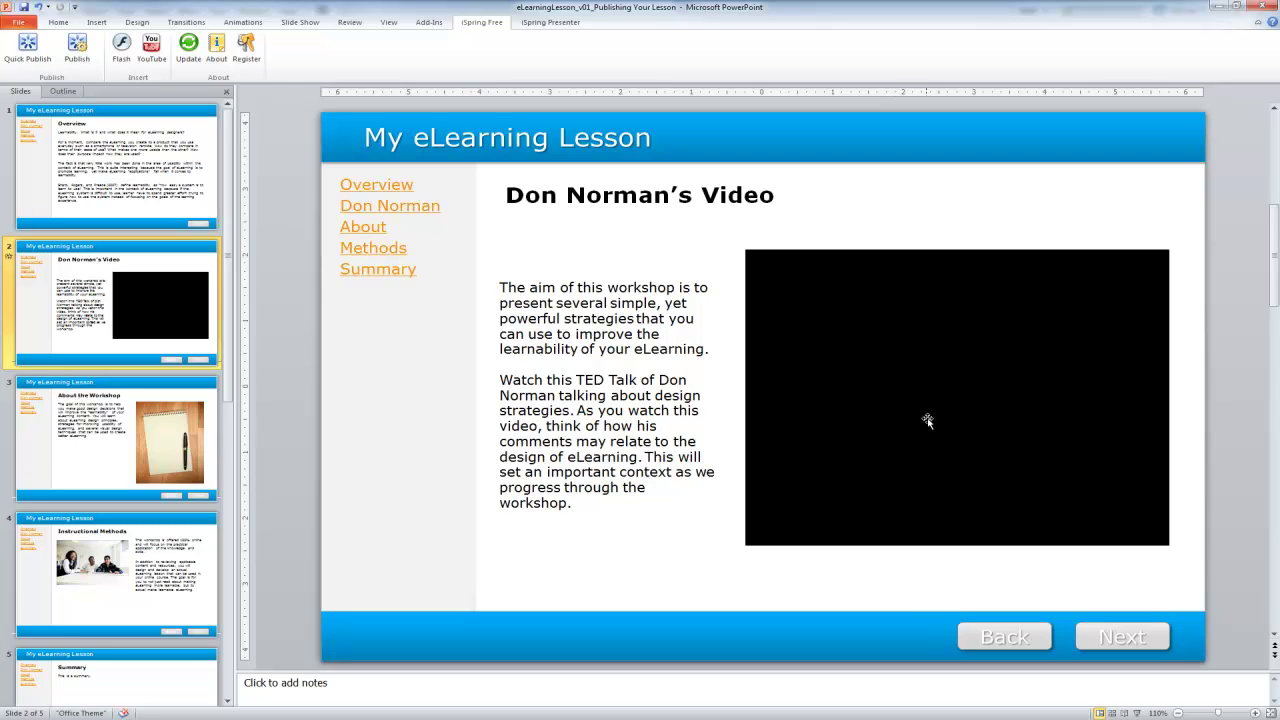
Delete the old video, start an iSpring YouTube insert, and copy the link from SampleLessonPlan.
{"action": "left_click", "coordinate": [927, 418]}
{"action": "key", "text": "Delete"}
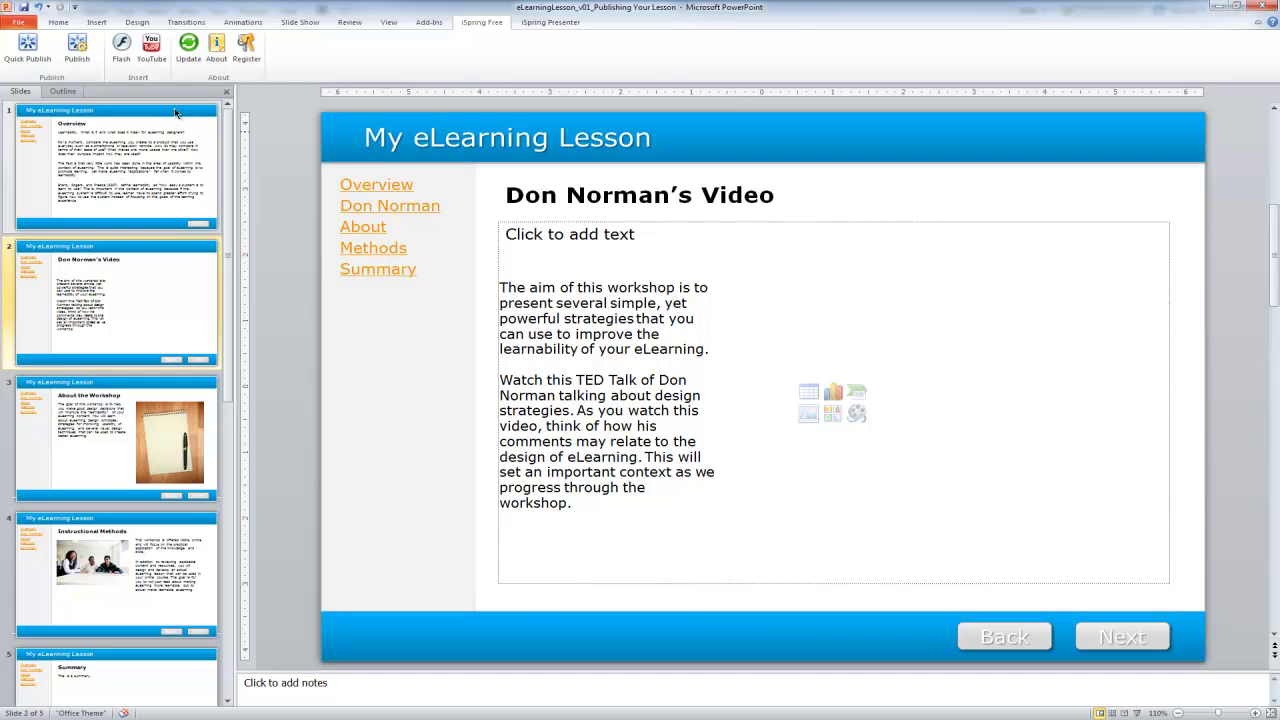
{"action": "left_click", "coordinate": [151, 50]}
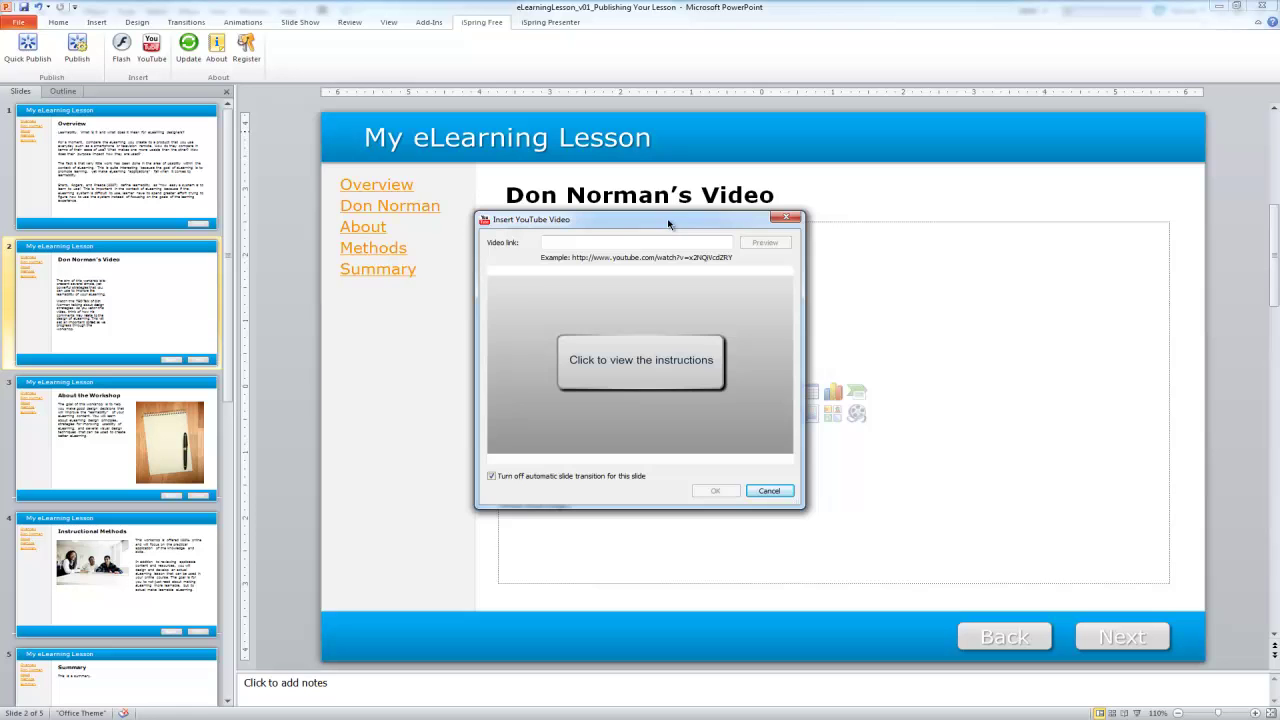
{"action": "left_click_drag", "start_coordinate": [667, 218], "coordinate": [803, 209]}
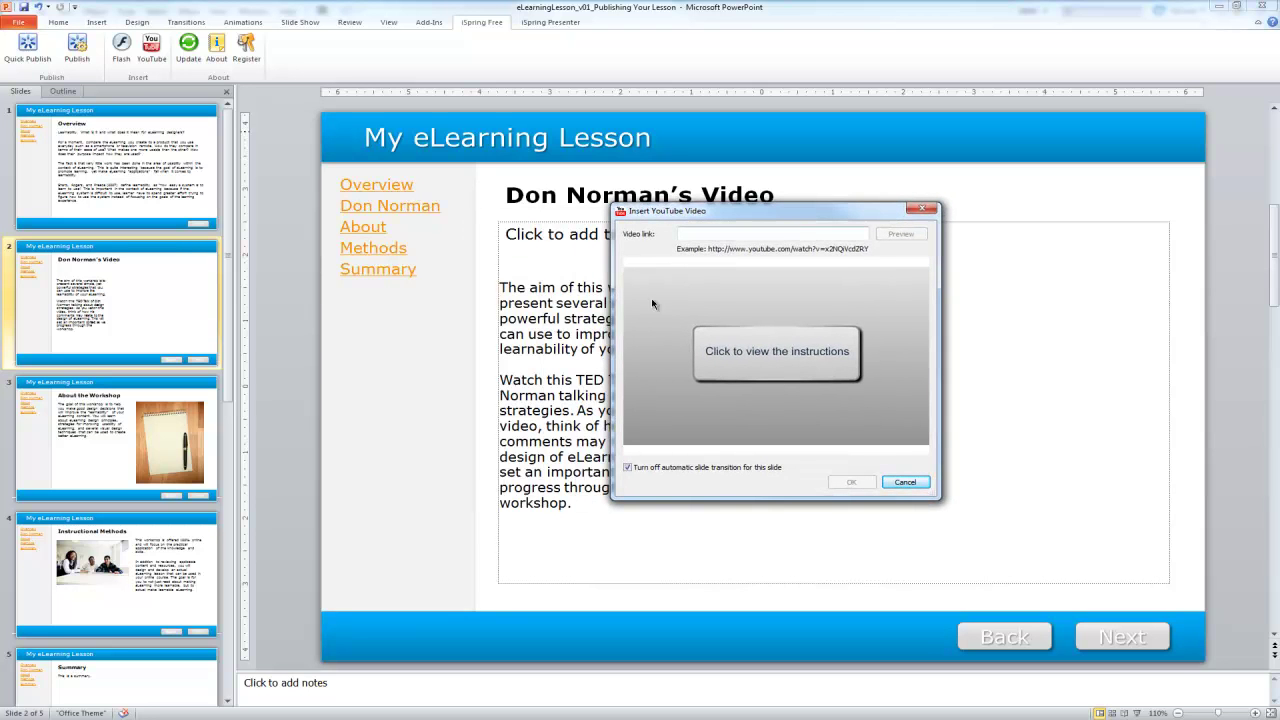
{"action": "left_click", "coordinate": [265, 718]}
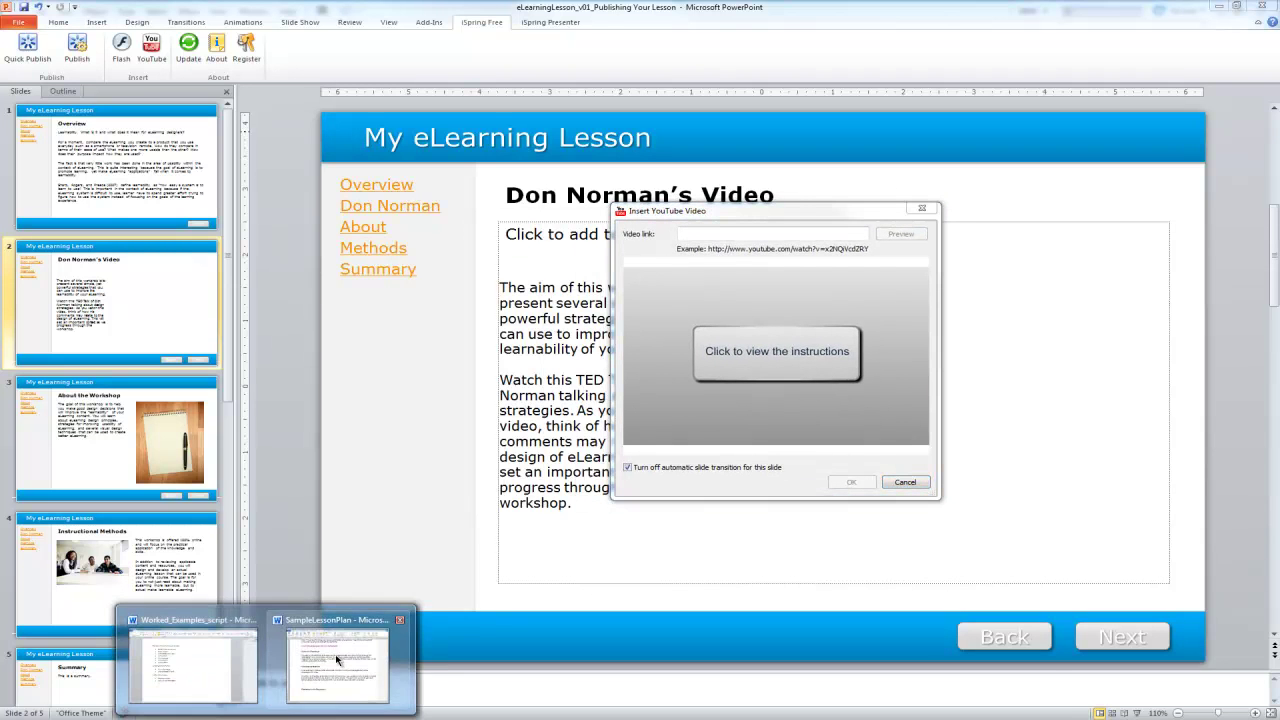
{"action": "left_click", "coordinate": [337, 660]}
{"action": "left_click_drag", "start_coordinate": [737, 181], "coordinate": [408, 181]}
{"action": "key", "text": "ctrl+c"}
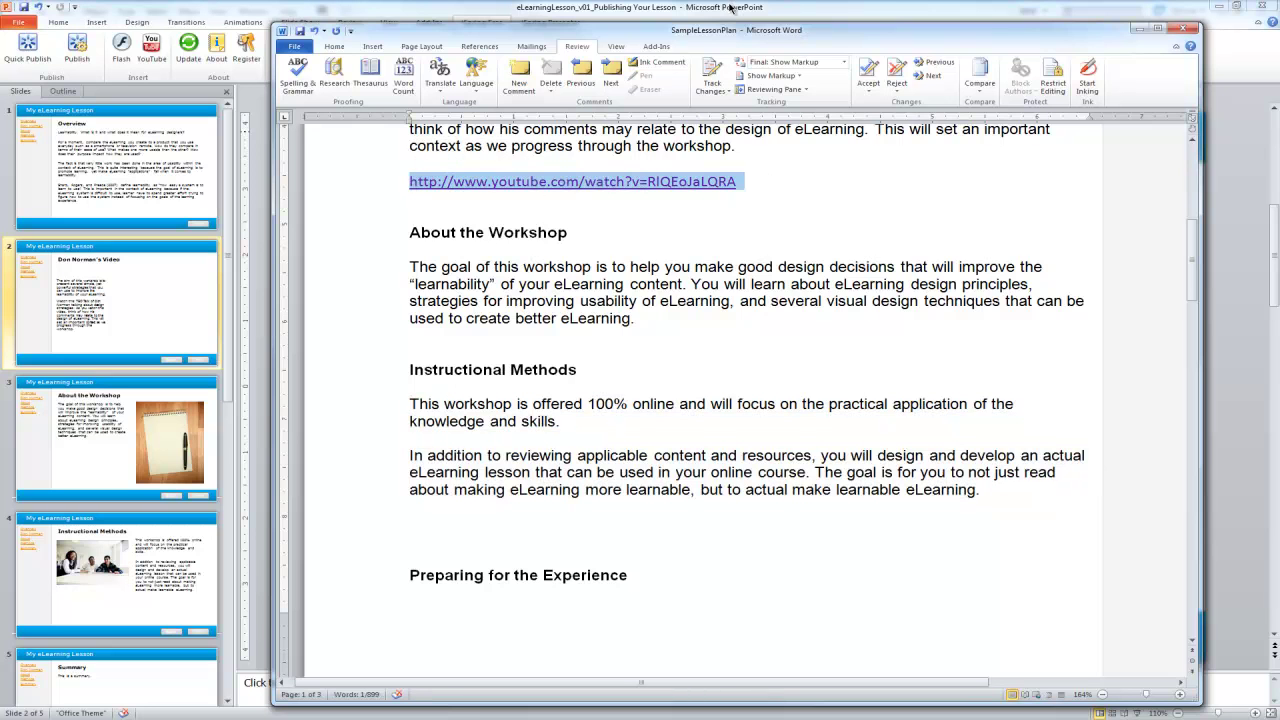
Paste the Don Norman YouTube link, preview it, and insert it onto the slide.
{"action": "left_click", "coordinate": [730, 8]}
{"action": "left_click", "coordinate": [724, 230]}
{"action": "key", "text": "ctrl+v"}
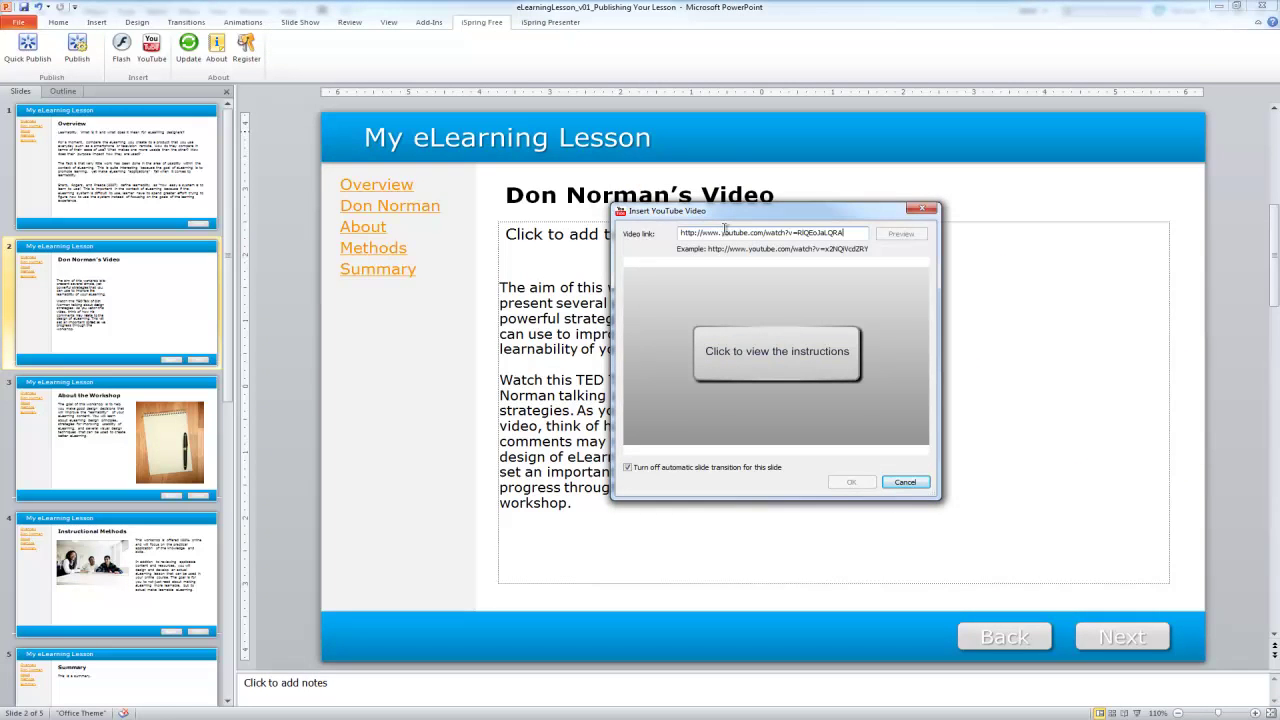
{"action": "left_click", "coordinate": [902, 236]}
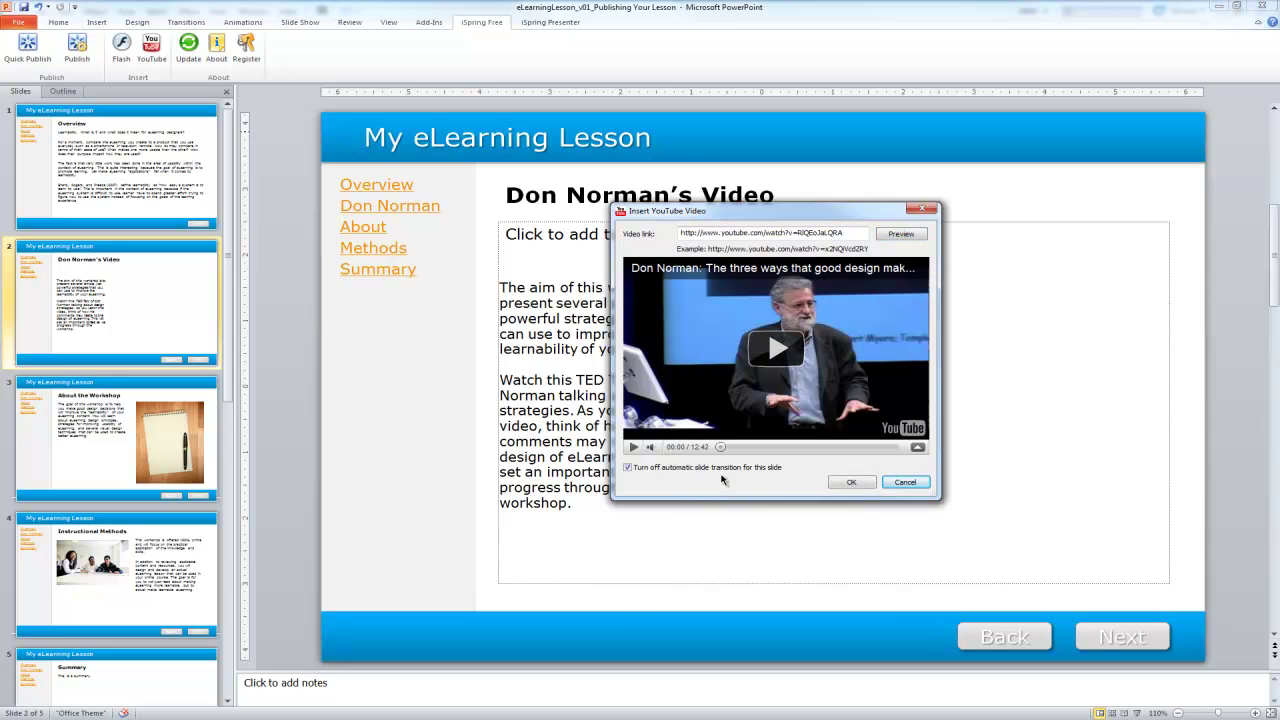
{"action": "left_click", "coordinate": [851, 484]}
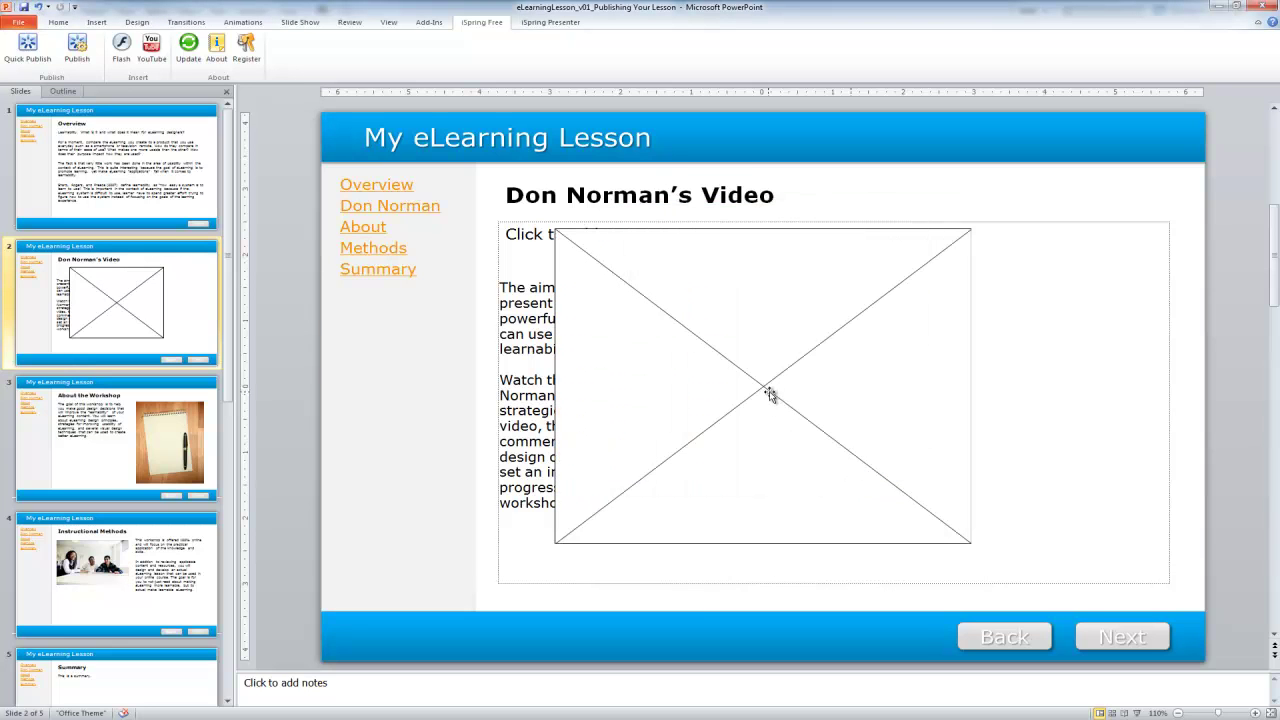
Place the YouTube video right of the text, delete the empty placeholder, and save.
{"action": "left_click_drag", "start_coordinate": [757, 369], "coordinate": [933, 373]}
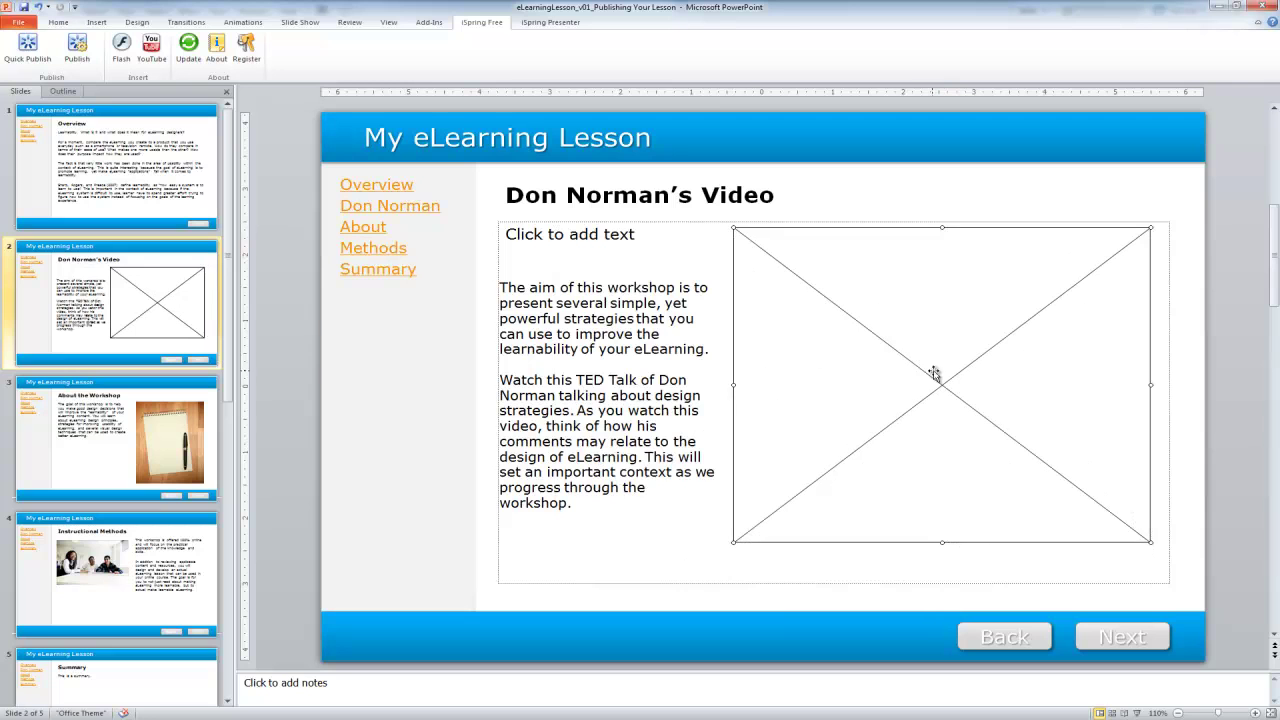
{"action": "left_click", "coordinate": [700, 222]}
{"action": "left_click", "coordinate": [700, 223]}
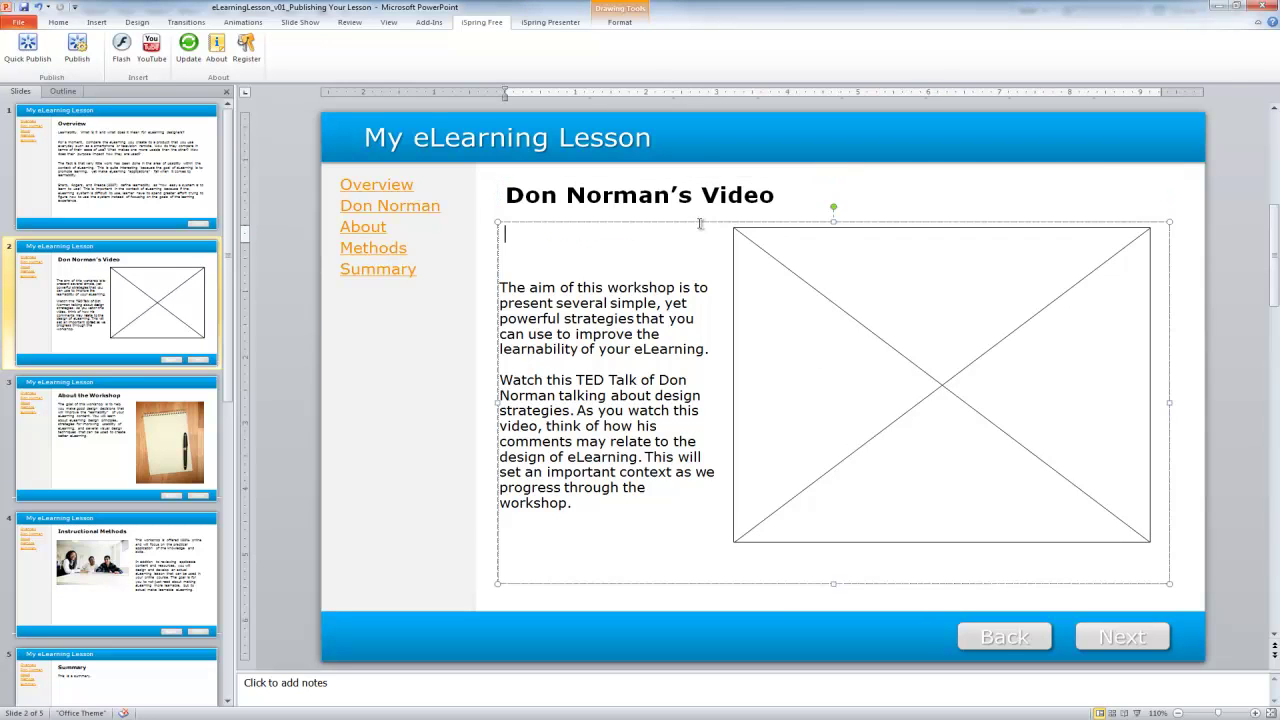
{"action": "left_click", "coordinate": [700, 224]}
{"action": "key", "text": "Delete"}
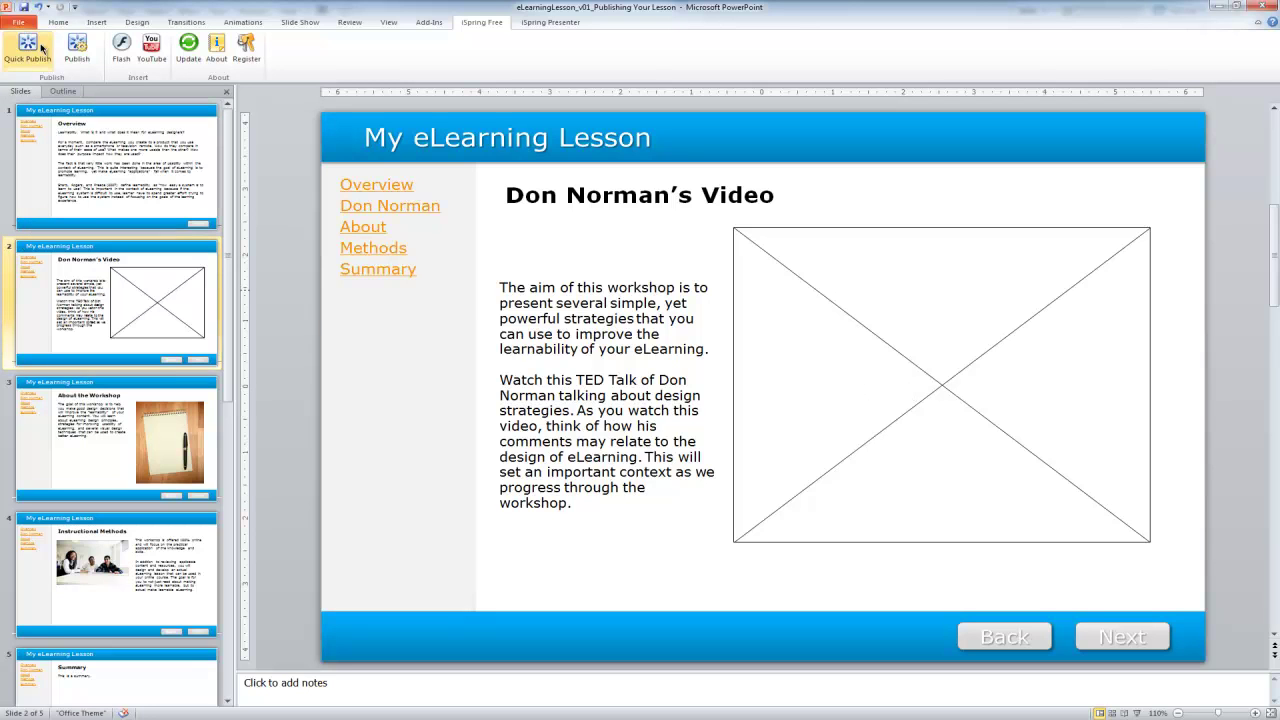
{"action": "left_click", "coordinate": [24, 7]}
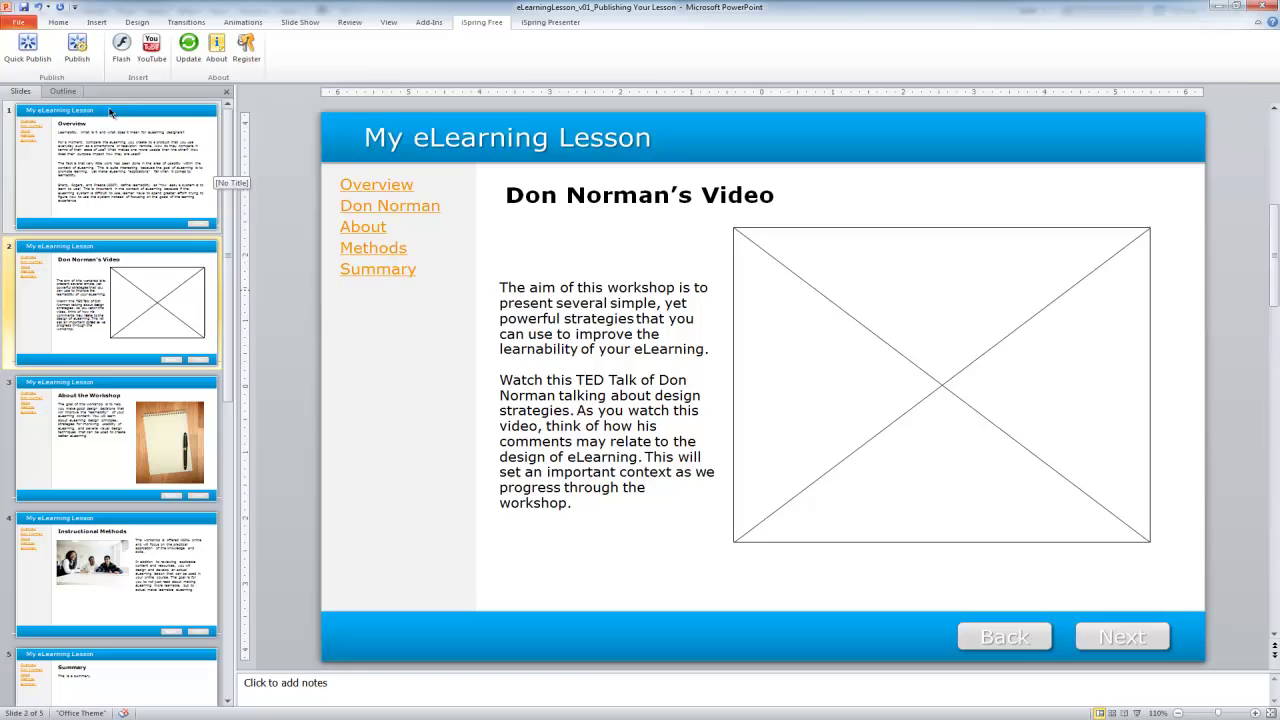
In the iSpring Publish settings, retitle the presentation 'Workshop Overview'.
{"action": "left_click", "coordinate": [77, 50]}
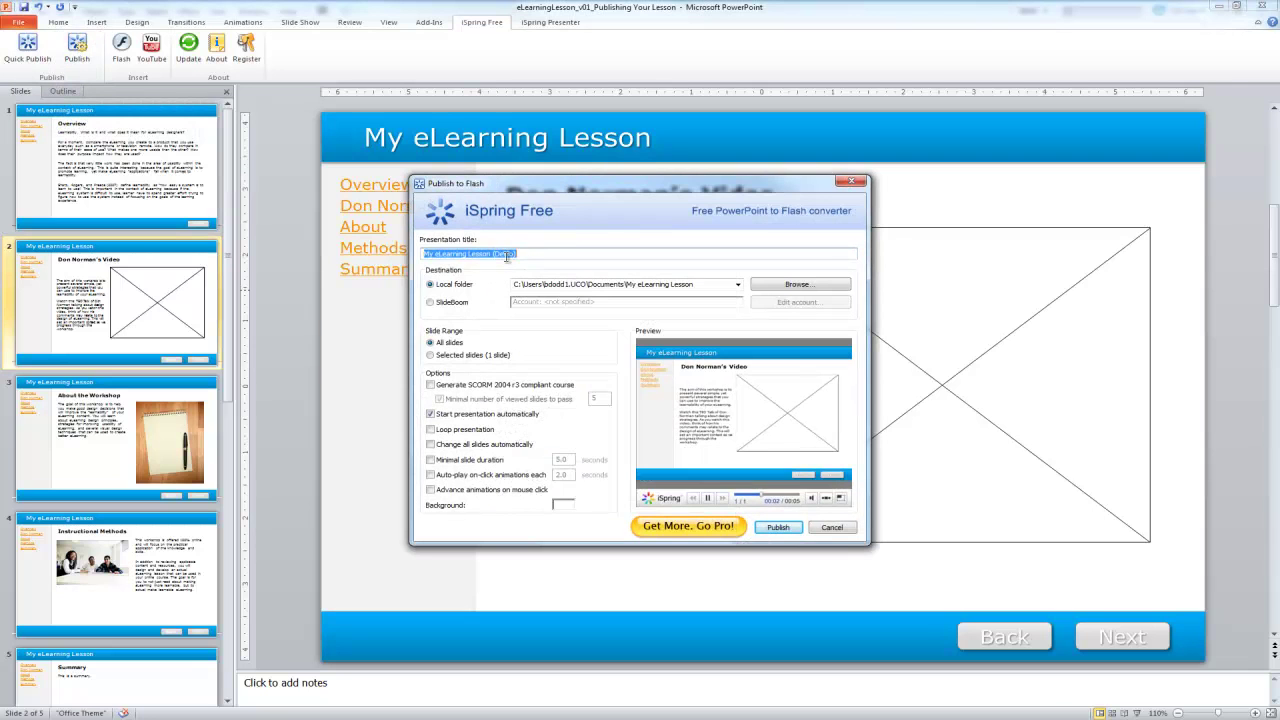
{"action": "left_click", "coordinate": [510, 255]}
{"action": "left_click_drag", "start_coordinate": [529, 253], "coordinate": [403, 256]}
{"action": "type", "text": "Workshop Overview"}
Set the publish destination to a new WorkshopOverview folder in My Documents.
{"action": "left_click", "coordinate": [772, 286]}
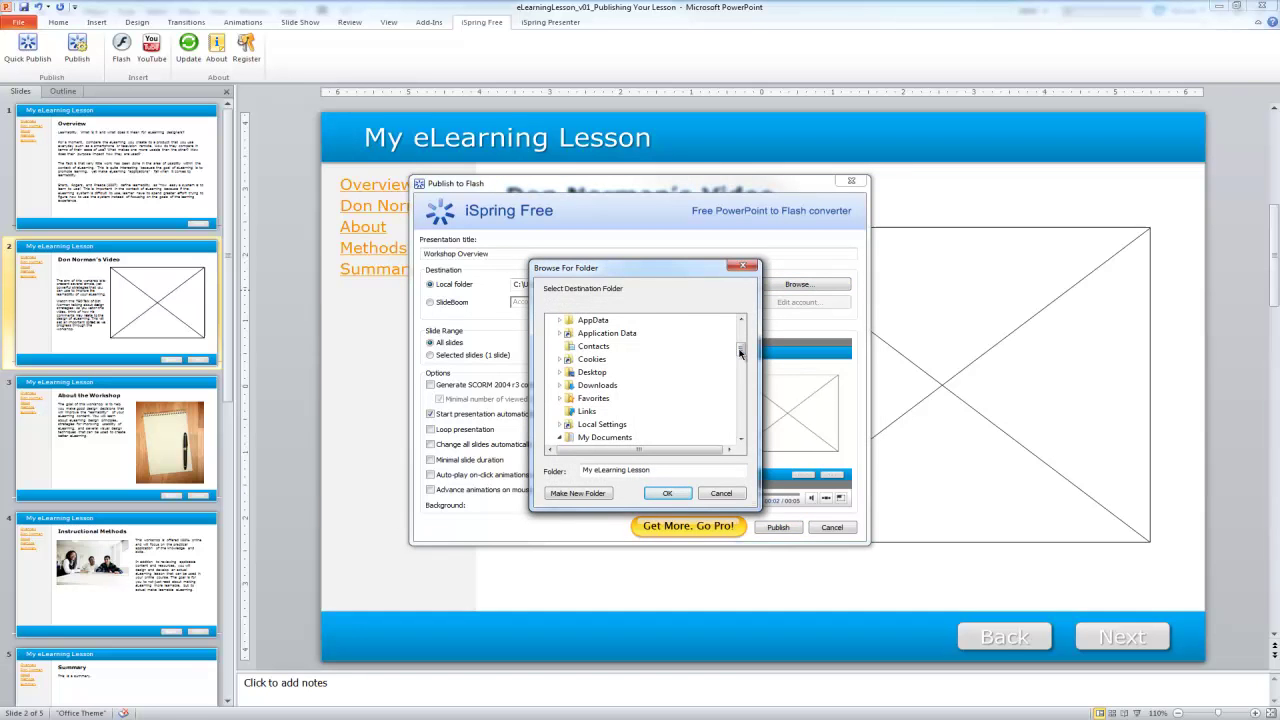
{"action": "mouse_move", "coordinate": [741, 349]}
{"action": "left_mouse_down"}
{"action": "mouse_move", "coordinate": [742, 378]}
{"action": "mouse_move", "coordinate": [742, 357]}
{"action": "left_mouse_up"}
{"action": "left_click", "coordinate": [613, 360]}
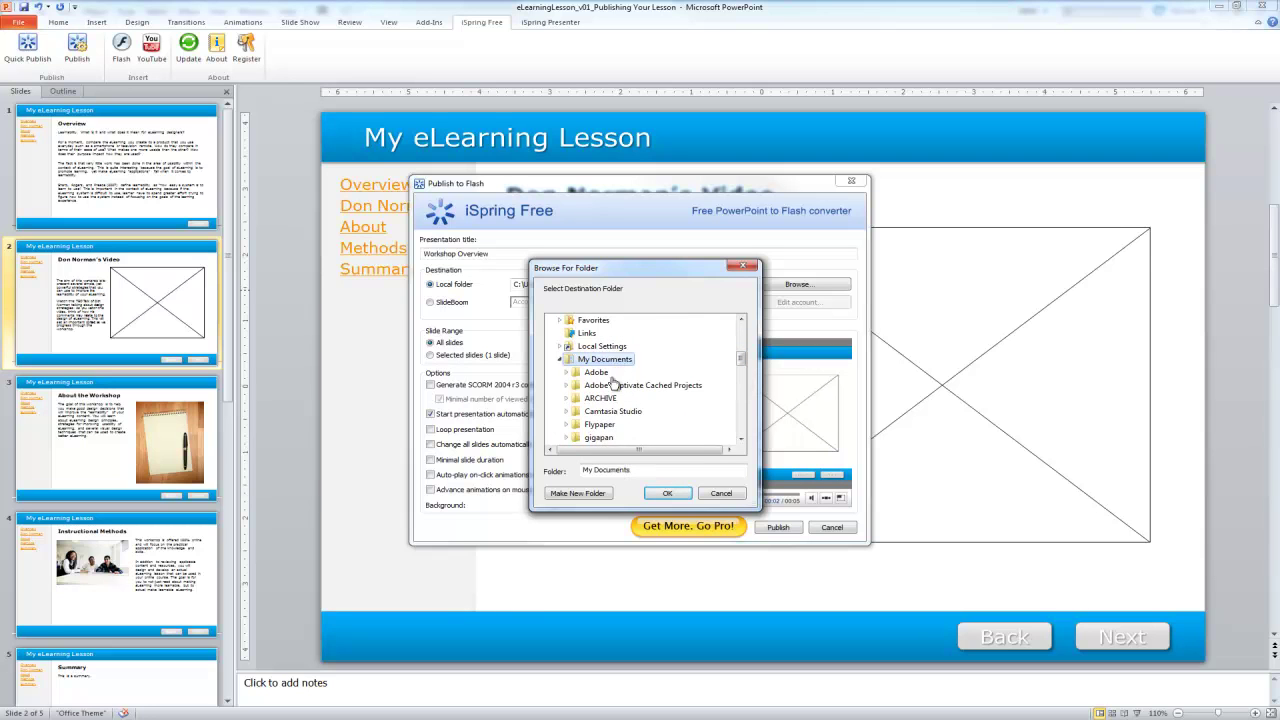
{"action": "left_click", "coordinate": [580, 493]}
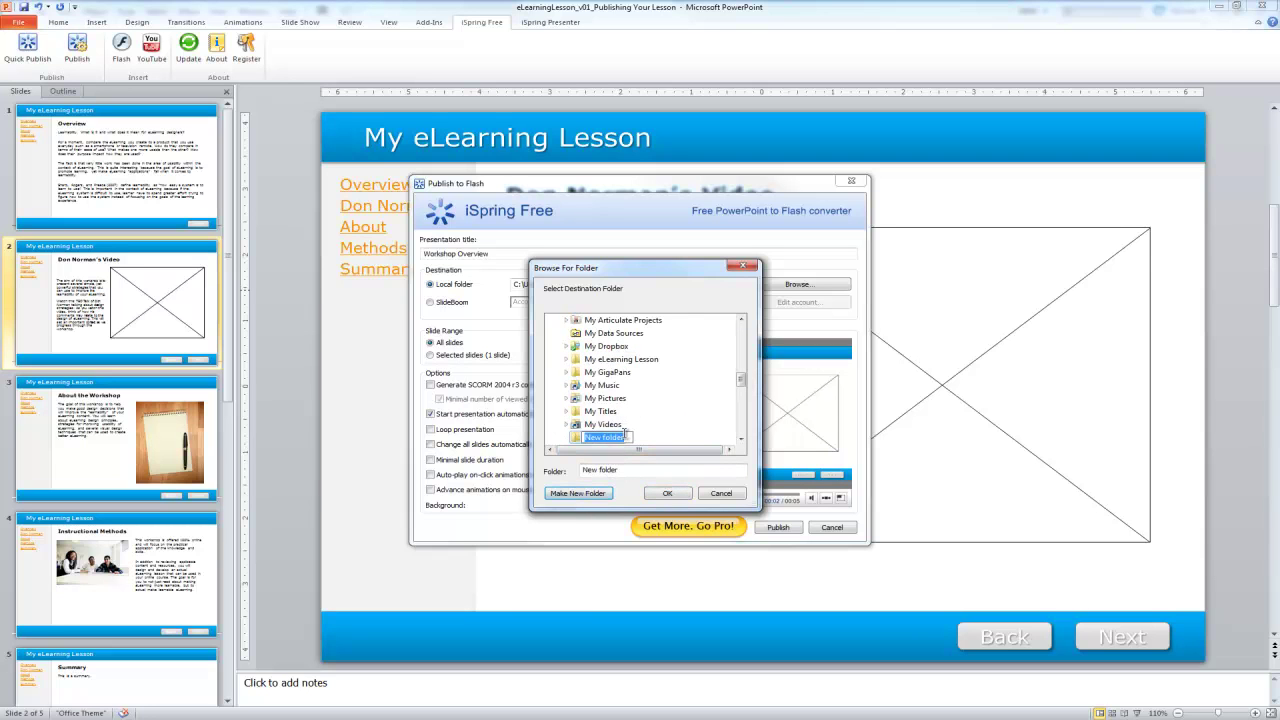
{"action": "type", "text": "Workshop"}
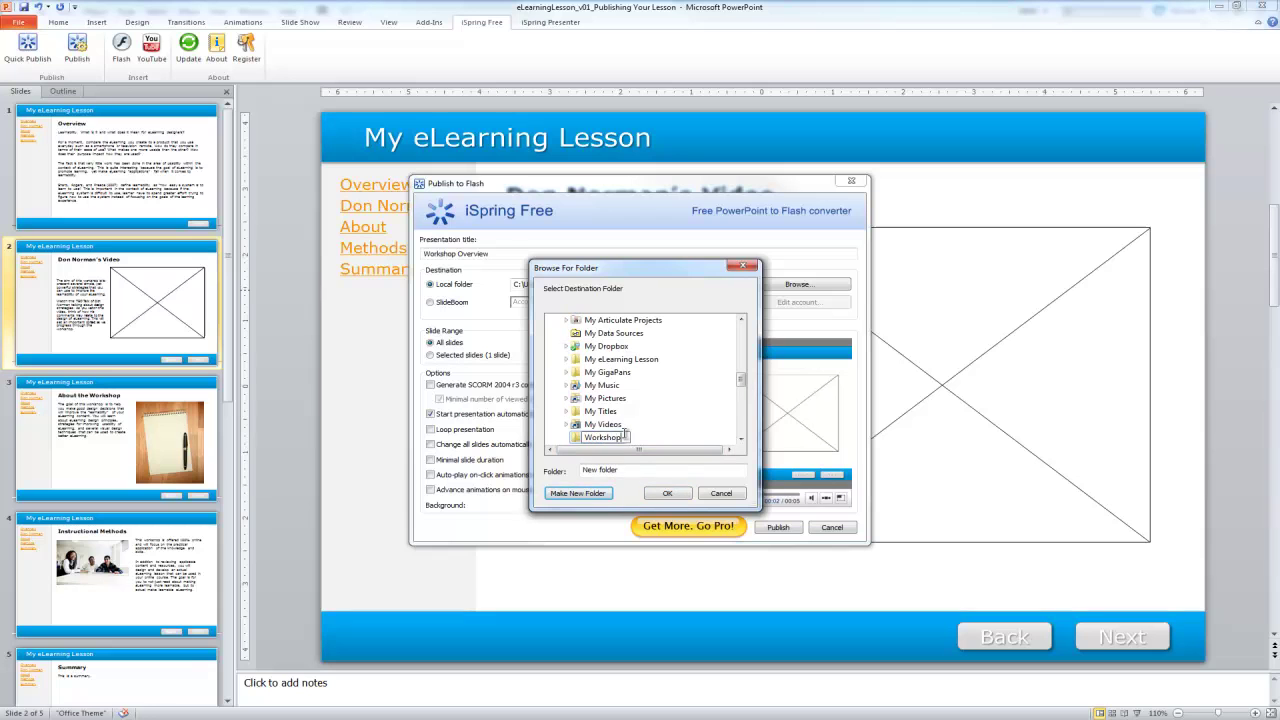
{"action": "type", "text": "Overview"}
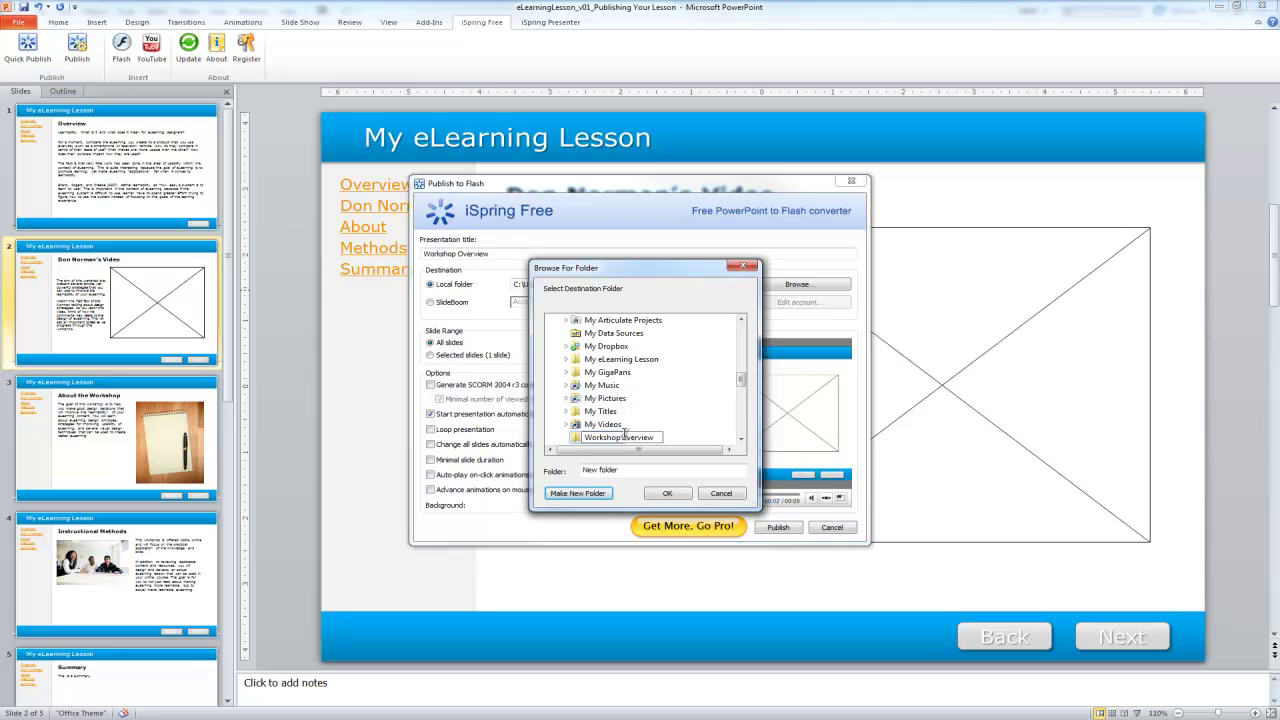
{"action": "left_click", "coordinate": [576, 441]}
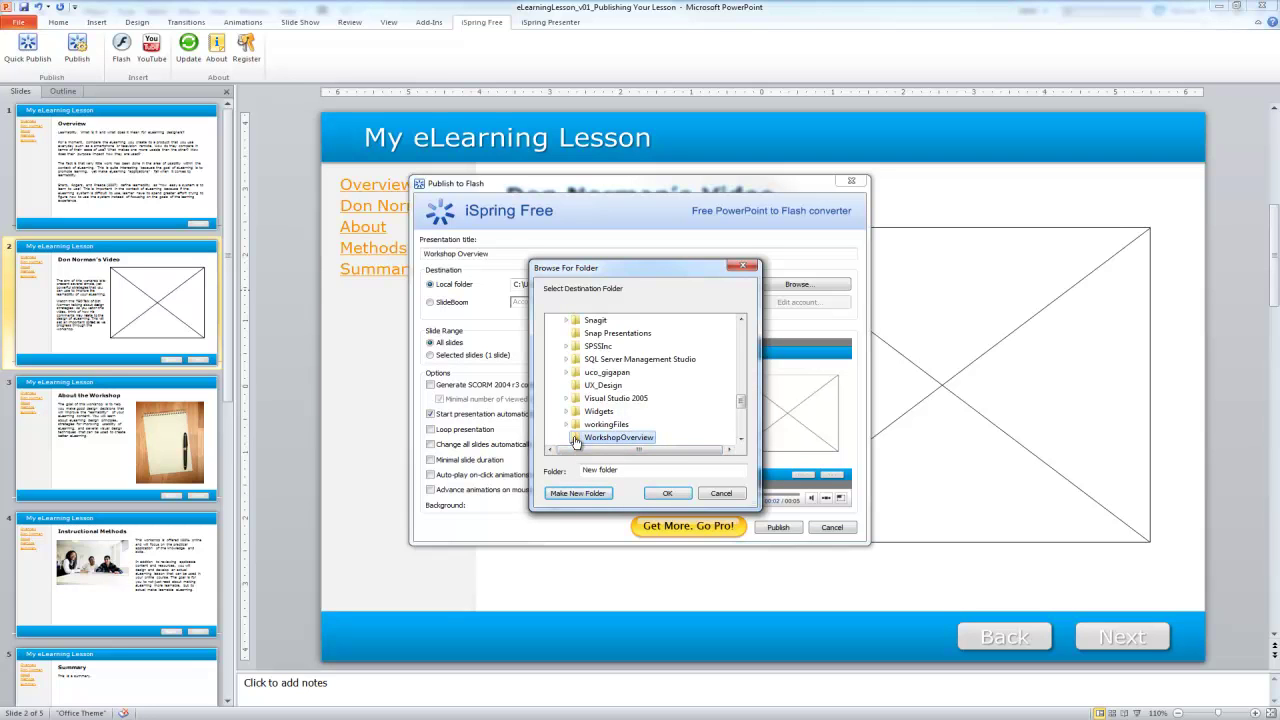
{"action": "left_click", "coordinate": [663, 494]}
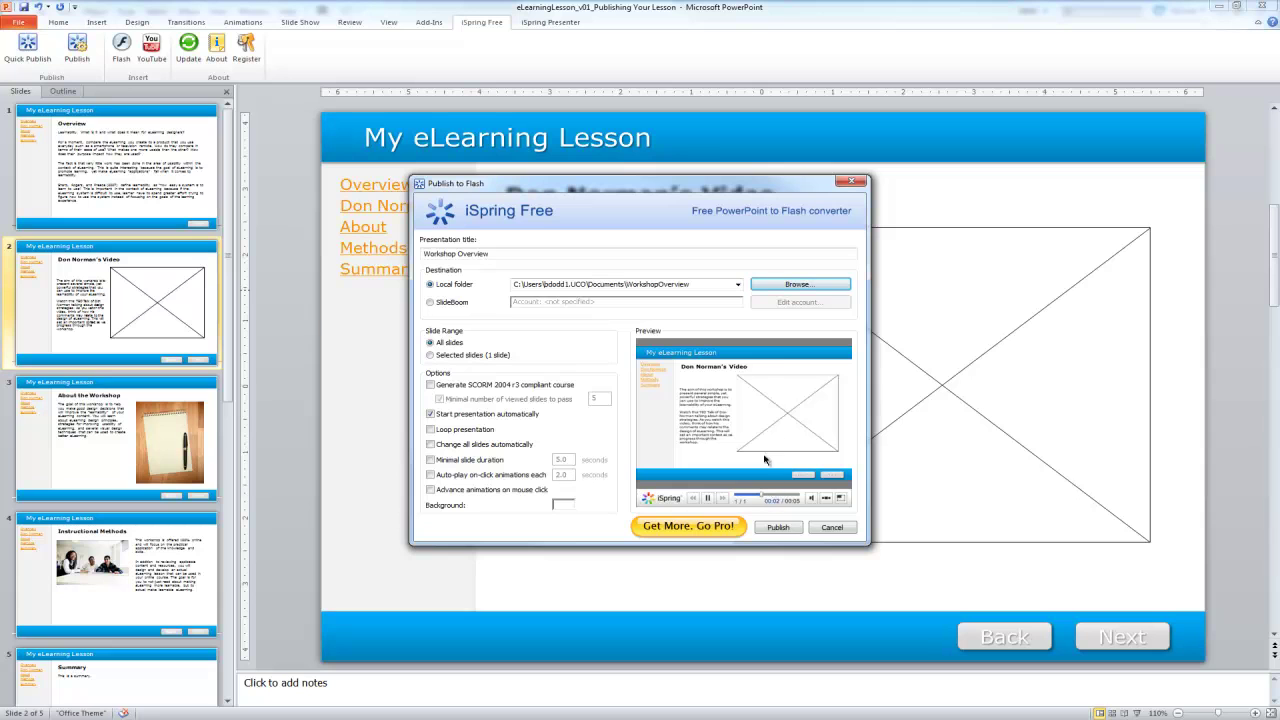
Publish the lesson to Flash, opening the WorkshopOverview output folder.
{"action": "left_click", "coordinate": [788, 528]}
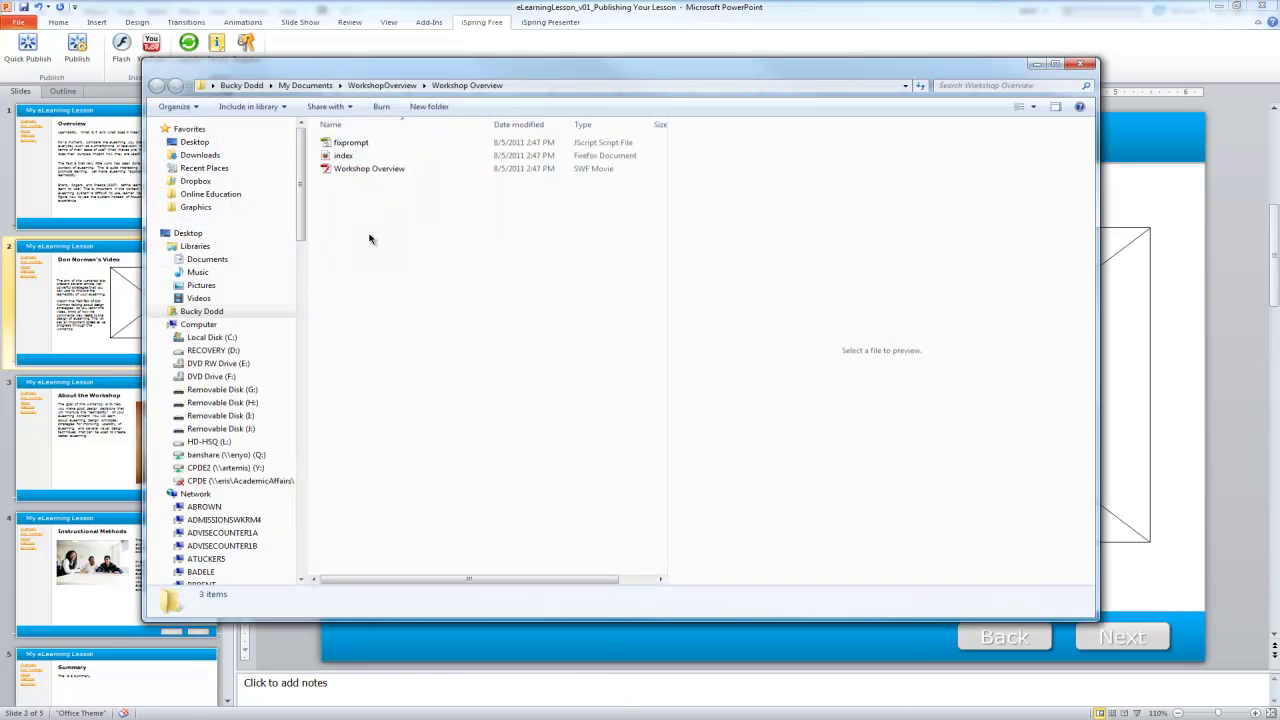
Play Workshop Overview.swf centred on screen and advance to the Instructional Methods slide.
{"action": "double_click", "coordinate": [350, 170]}
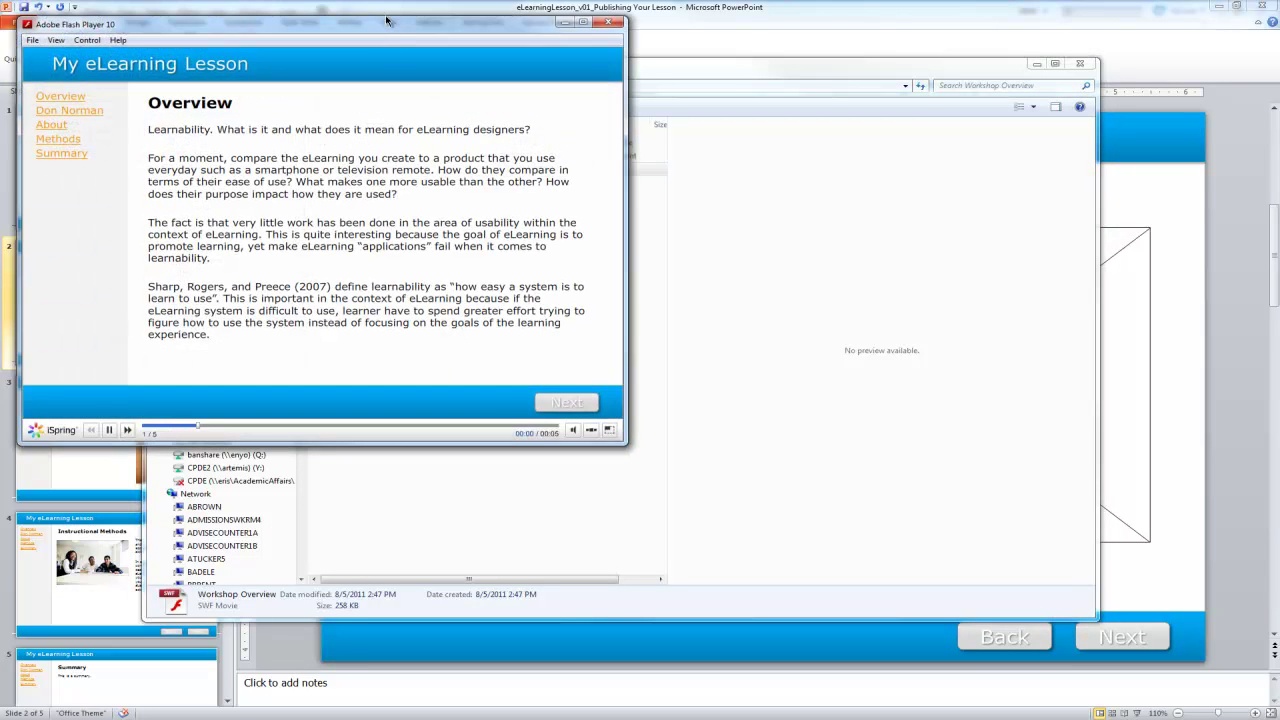
{"action": "left_click_drag", "start_coordinate": [393, 30], "coordinate": [689, 70]}
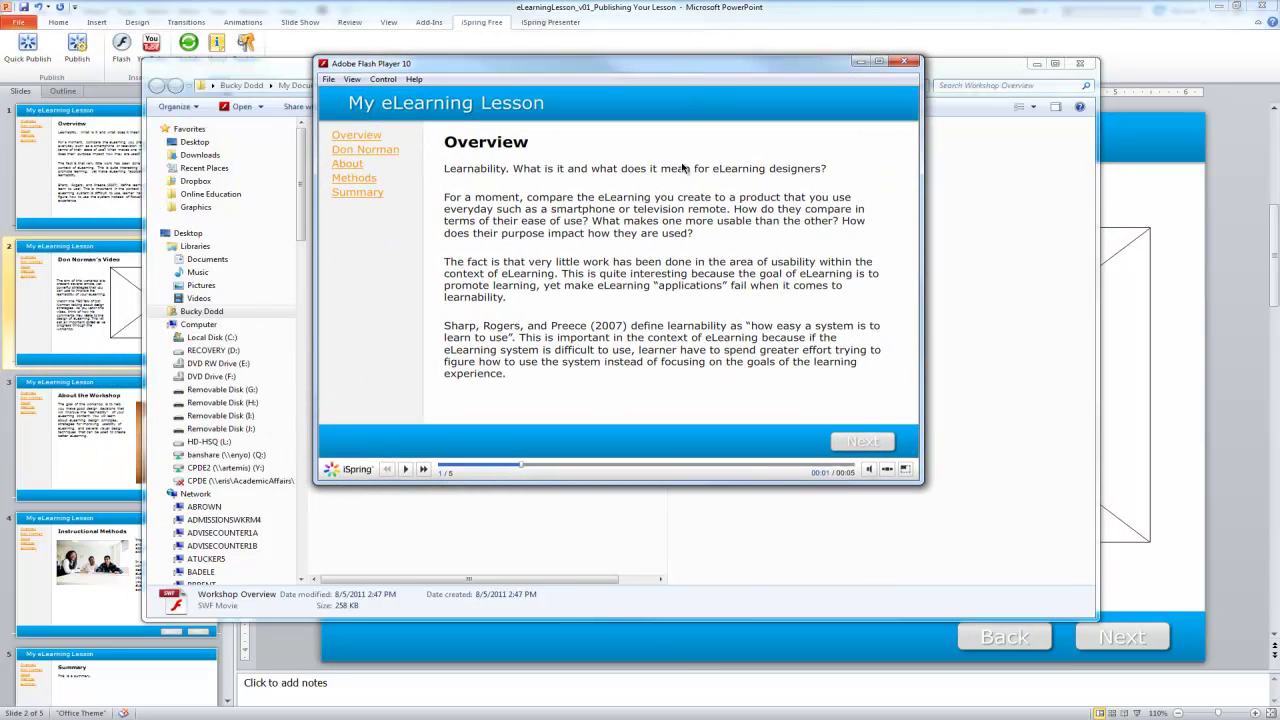
{"action": "left_click", "coordinate": [848, 441]}
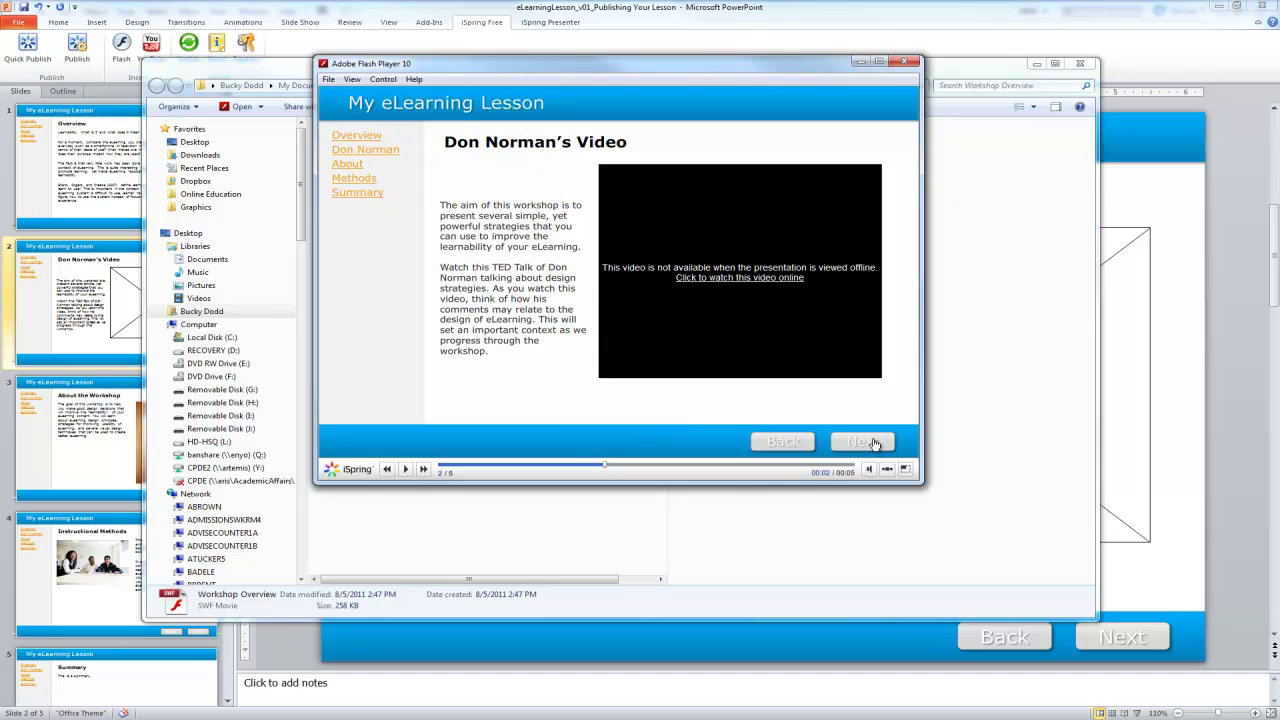
{"action": "left_click", "coordinate": [873, 443]}
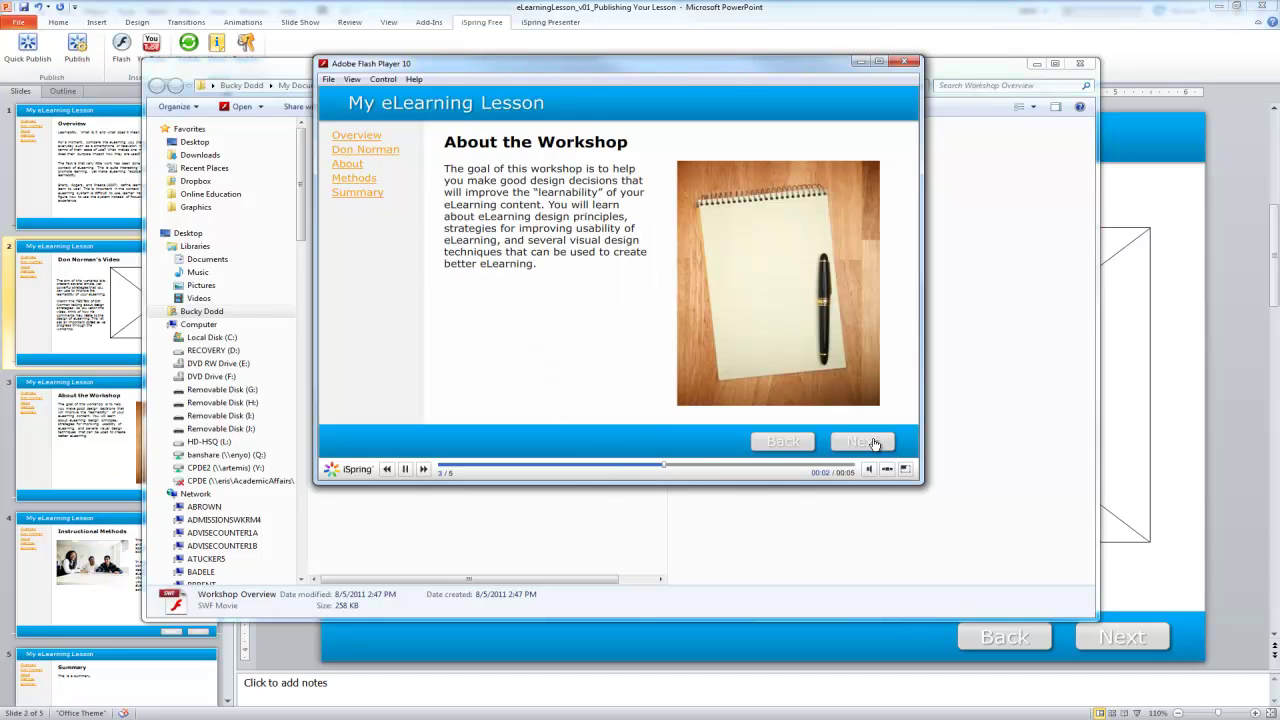
{"action": "left_click", "coordinate": [873, 443]}
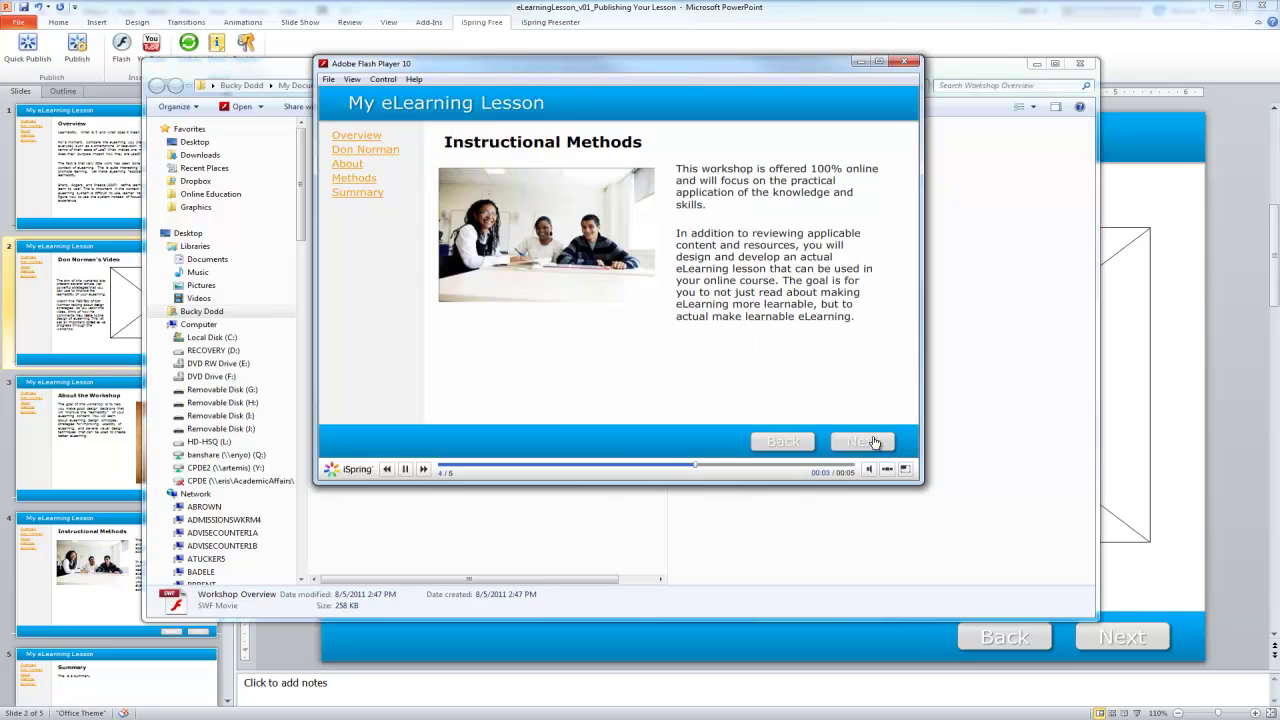
Test Back and the side links to About the Workshop, Instructional Methods, Summary and Overview.
{"action": "left_click", "coordinate": [783, 441]}
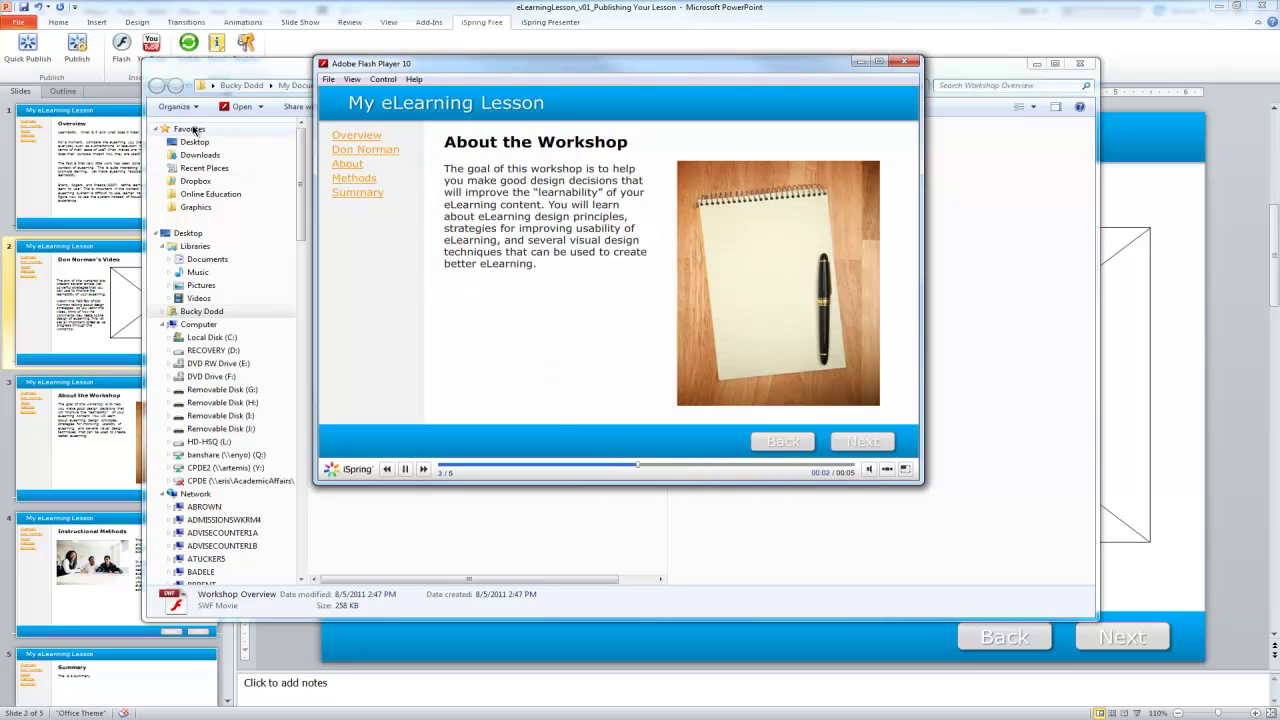
{"action": "left_click", "coordinate": [352, 166]}
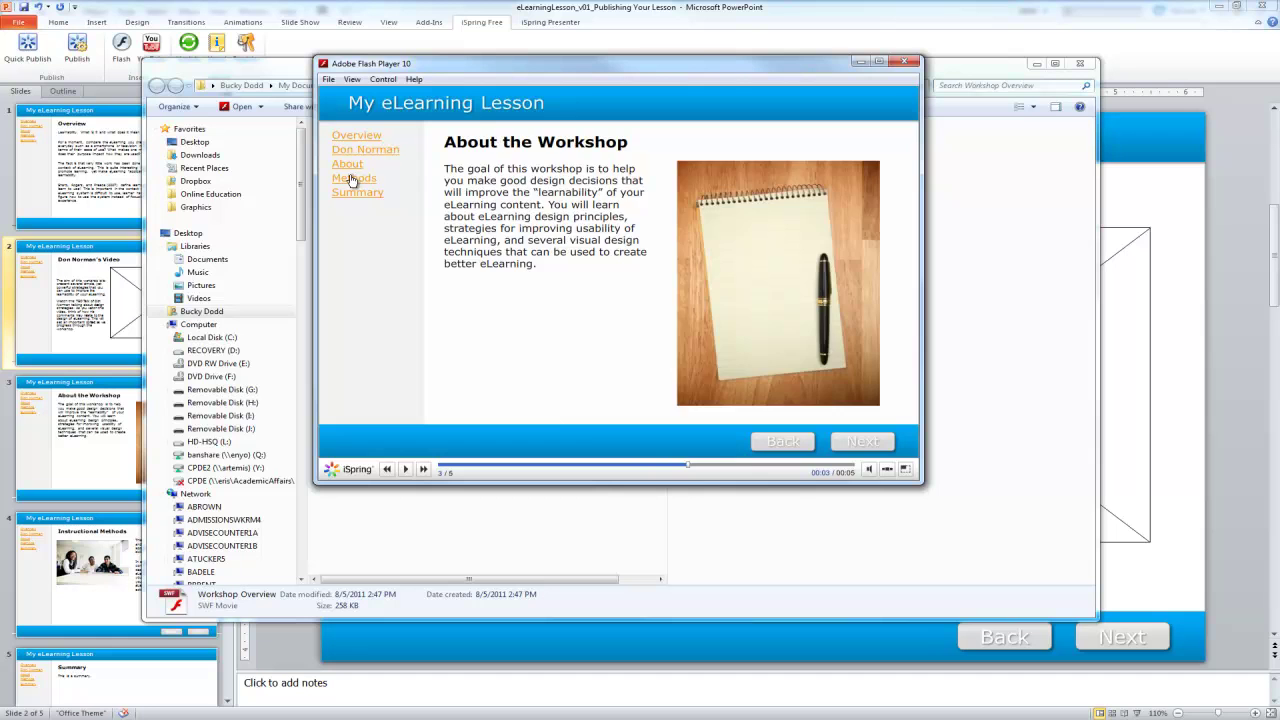
{"action": "left_click", "coordinate": [352, 179]}
{"action": "left_click", "coordinate": [348, 194]}
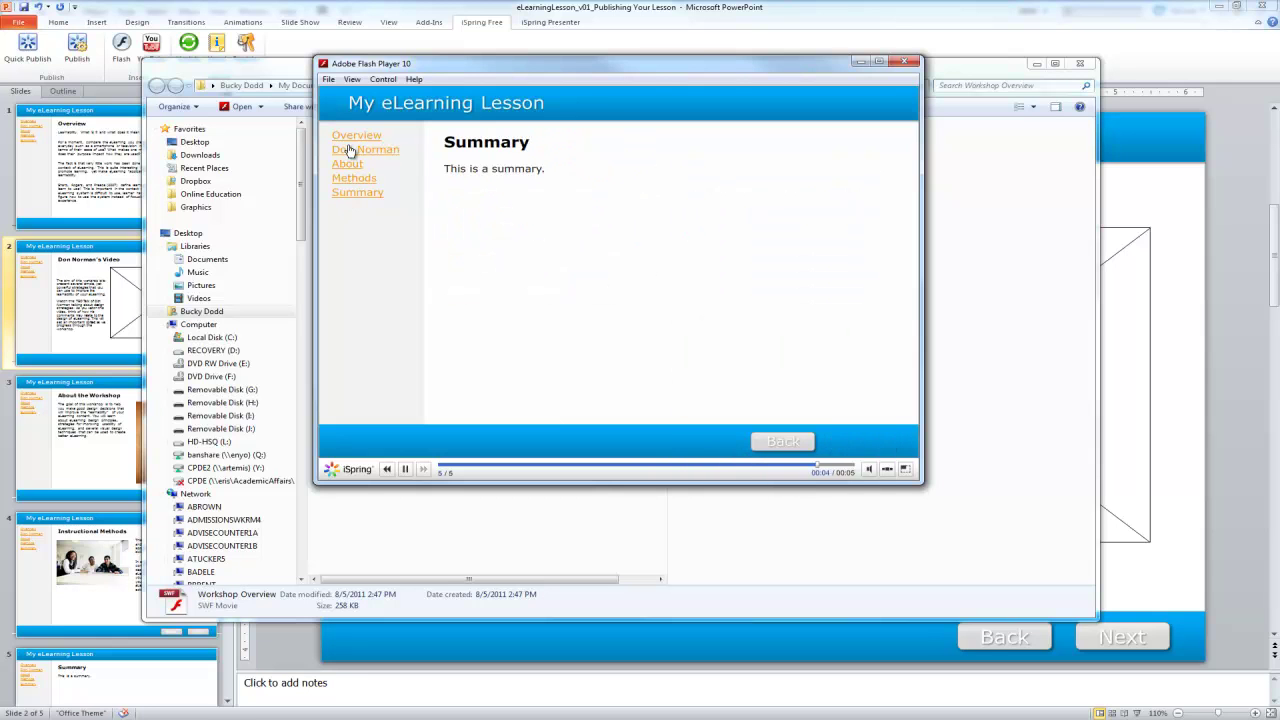
{"action": "left_click", "coordinate": [348, 138]}
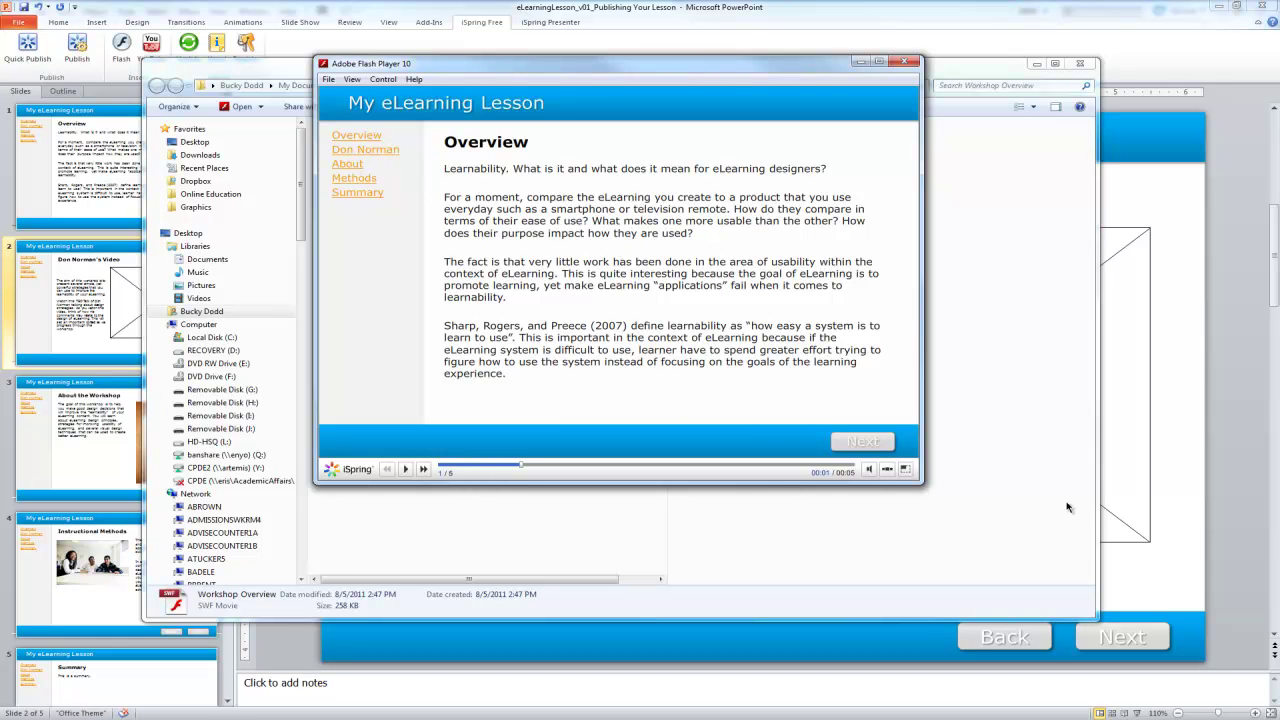